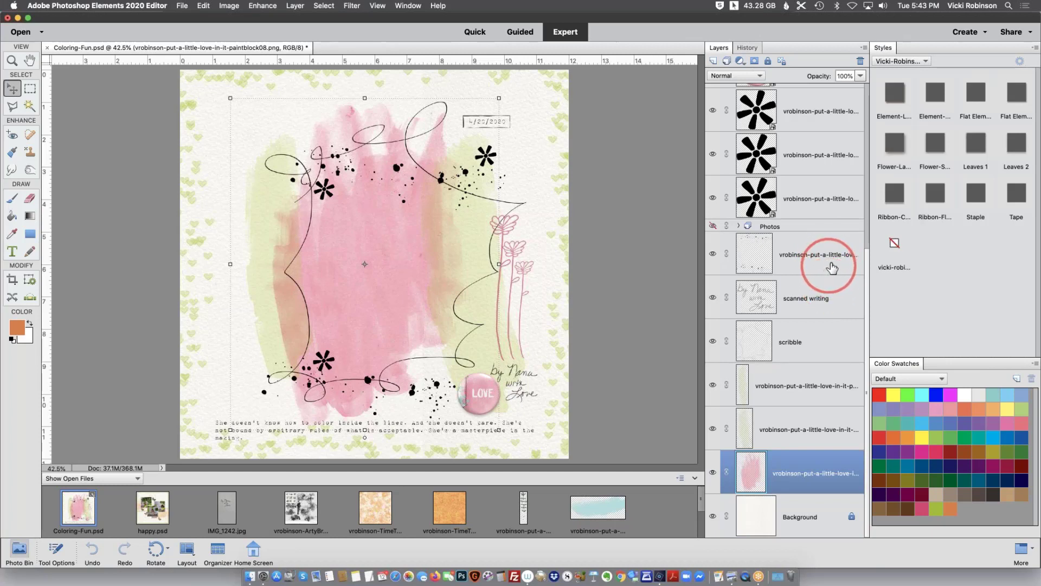
Add a new blank layer directly above the black paint splatter layer and hide the scribble layer
left_click(831, 267)
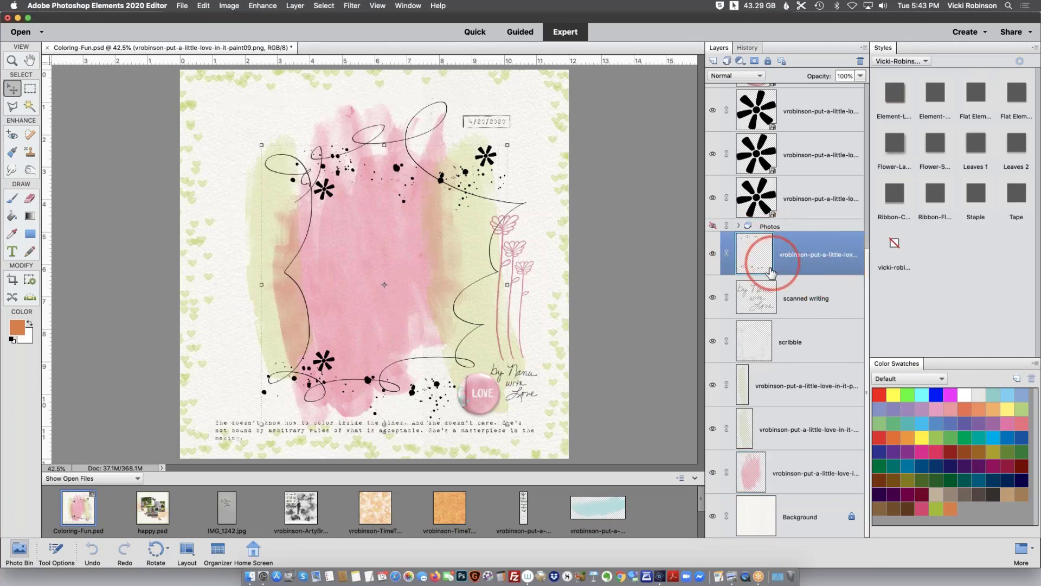
key("b")
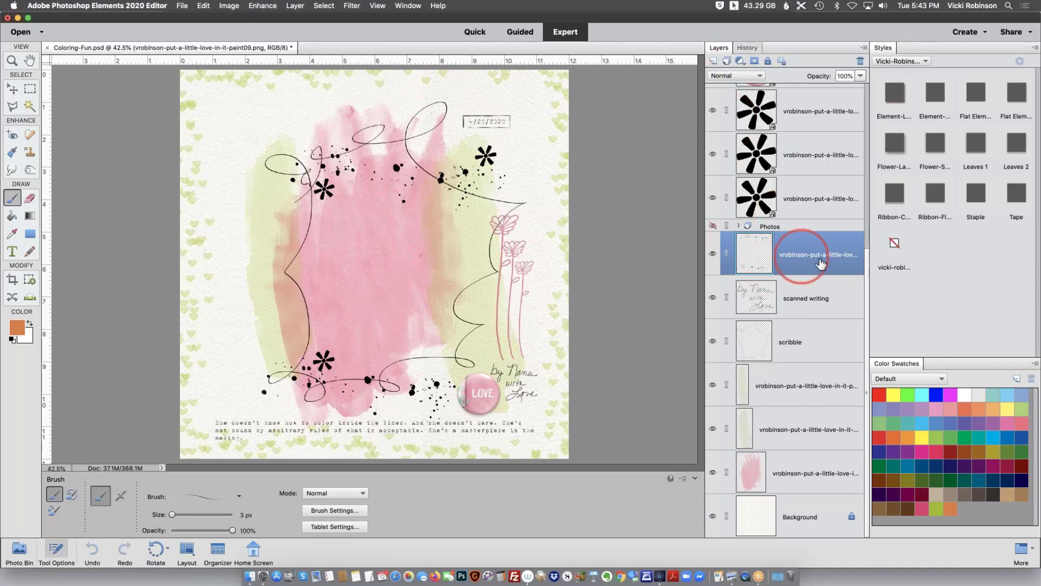
left_click(714, 61)
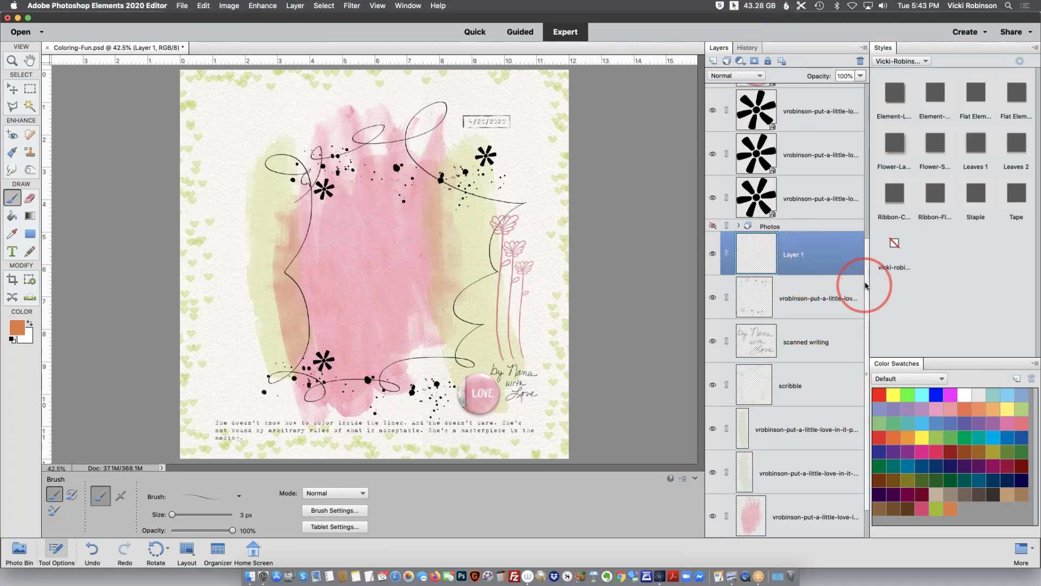
scroll(862, 287, "down", 2)
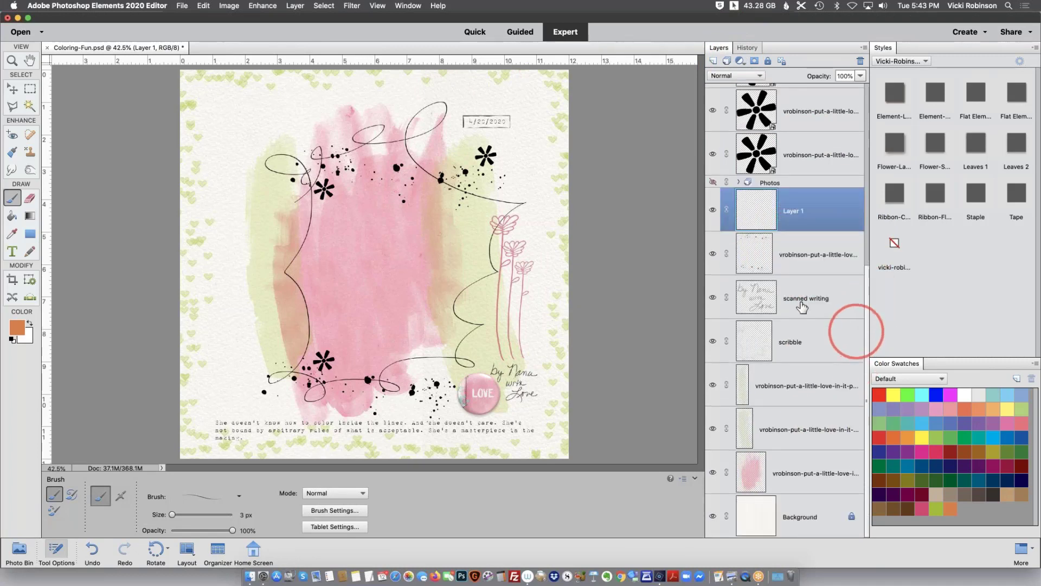
left_click(713, 341)
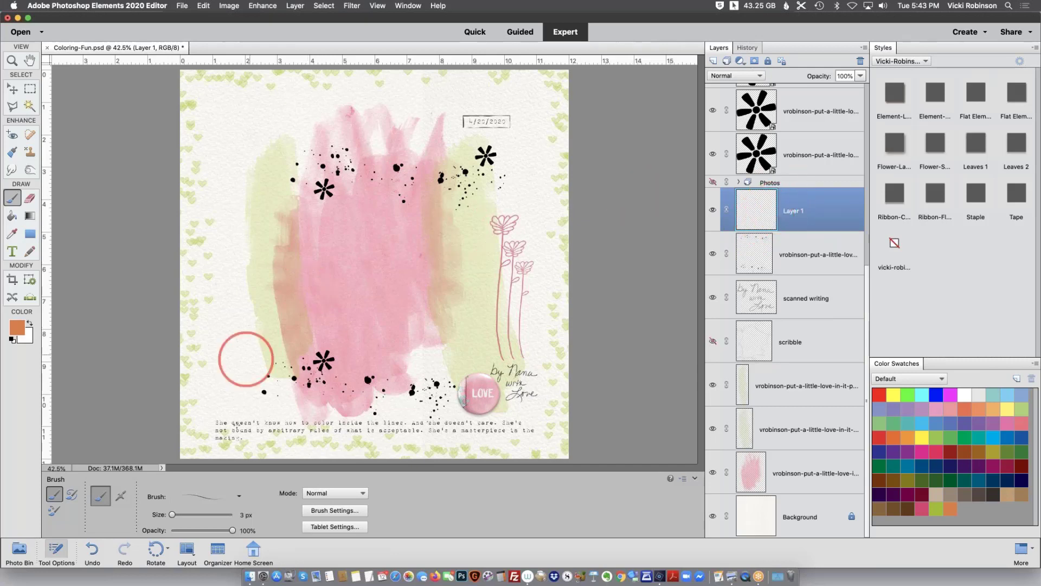
Set up the Brush tool with the Graphite Pencil from Dry Media Brushes at 14 px, using the default black foreground color
left_click(240, 497)
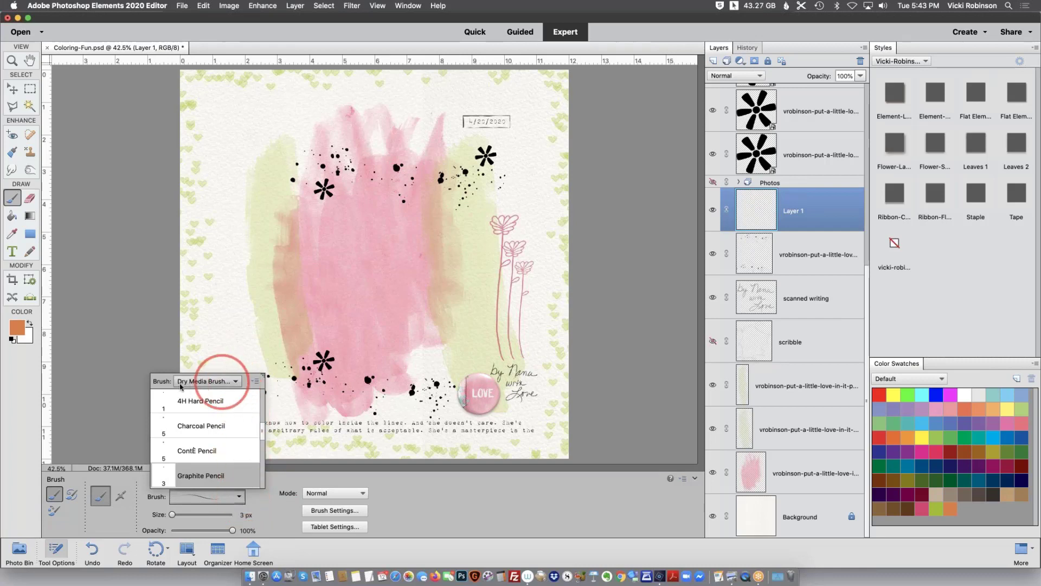
left_click(237, 381)
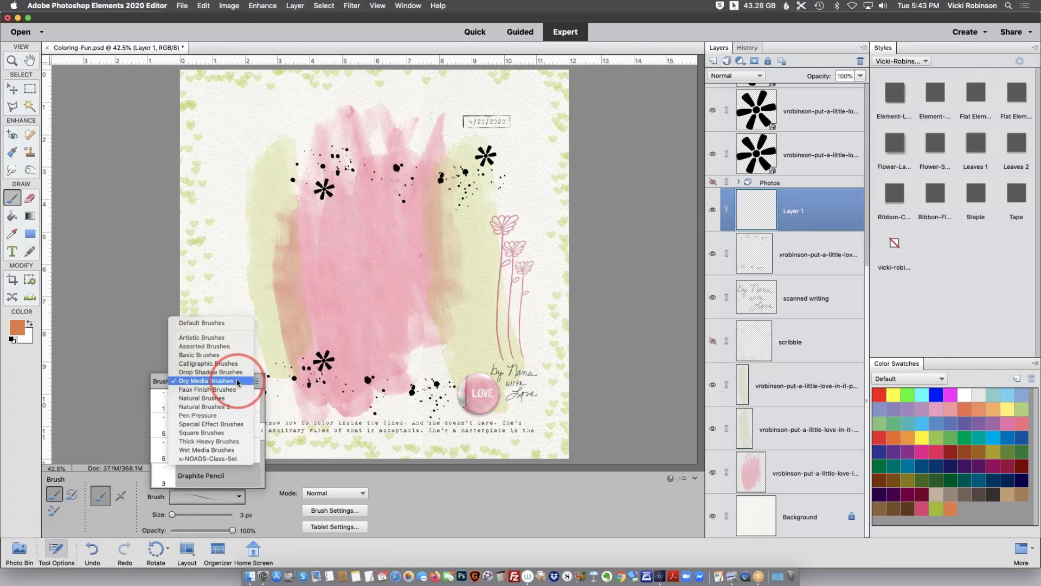
left_click(237, 381)
mouse_move(262, 395)
left_mouse_down()
mouse_move(257, 441)
mouse_move(233, 437)
left_mouse_up()
left_click(222, 436)
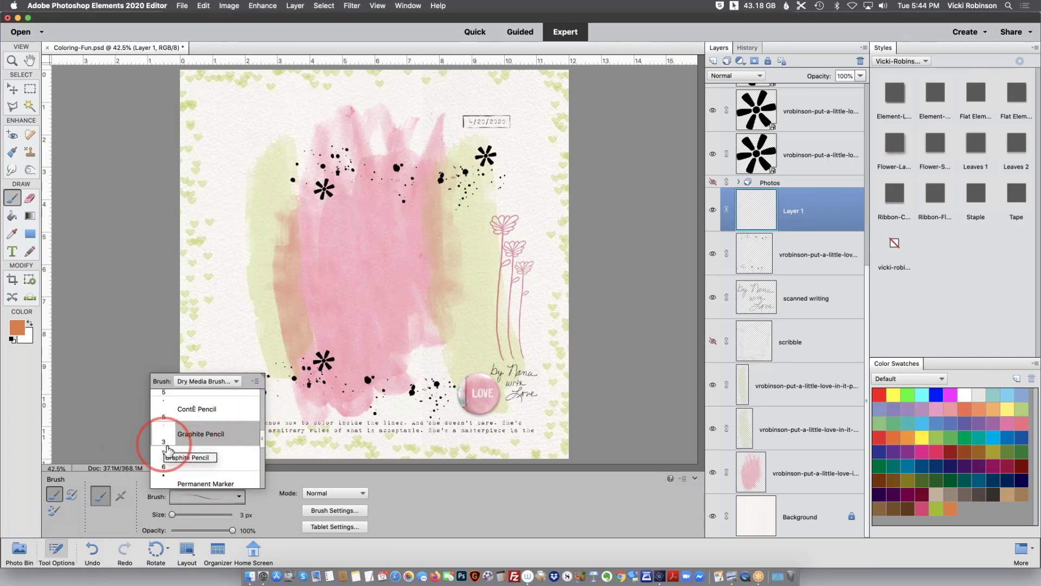
left_click(201, 459)
left_click(176, 515)
left_click_drag(176, 515, 178, 514)
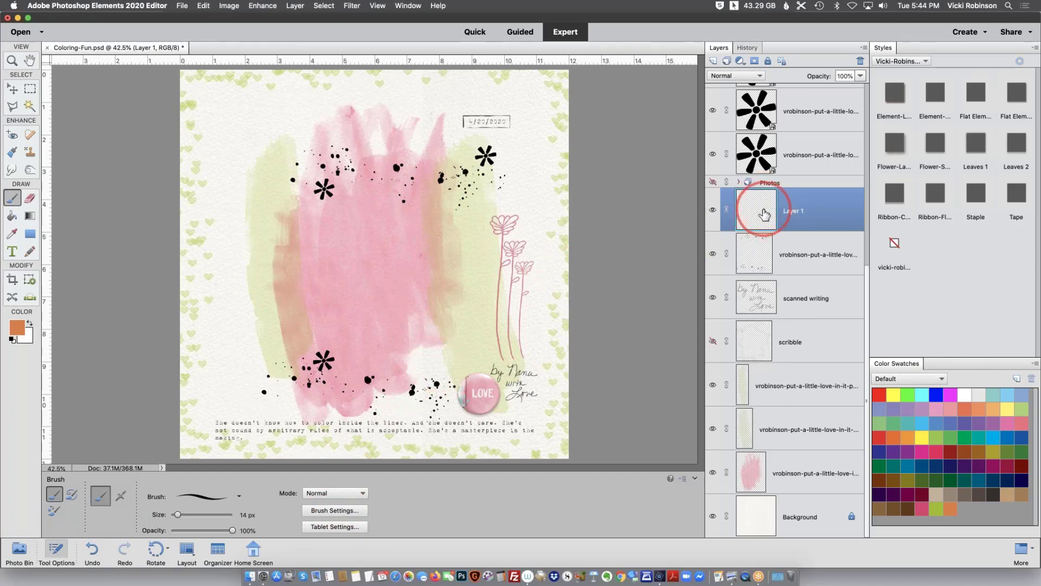
left_click(12, 339)
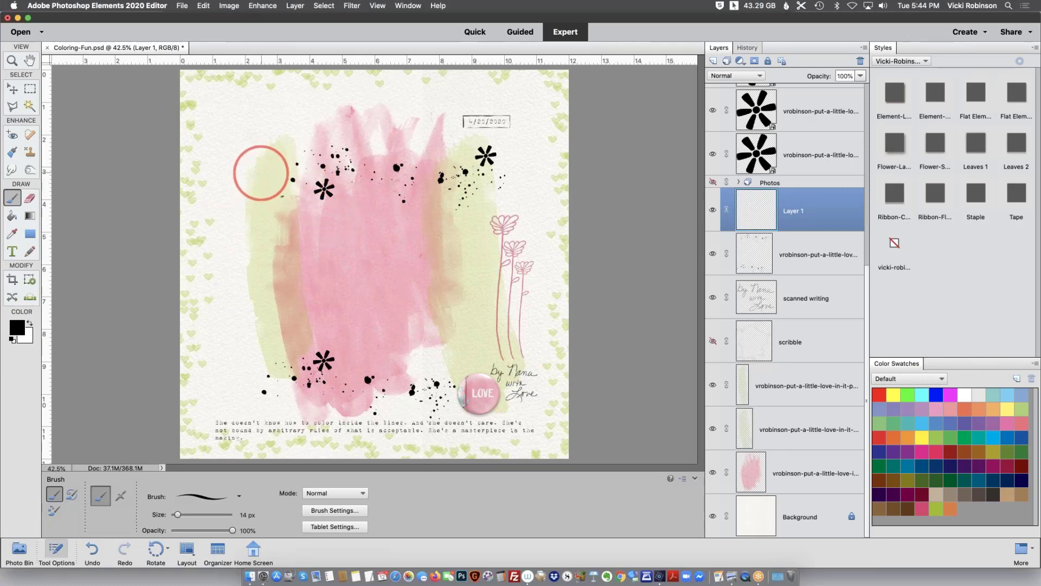
Draw a black looping scribble around the painted area on the new layer, show the Photos group, and hide the scribble's layer
mouse_move(261, 172)
left_mouse_down()
mouse_move(282, 196)
mouse_move(341, 181)
mouse_move(337, 141)
mouse_move(372, 179)
mouse_move(494, 204)
mouse_move(469, 164)
mouse_move(493, 235)
mouse_move(469, 321)
mouse_move(455, 300)
mouse_move(527, 342)
mouse_move(433, 302)
mouse_move(446, 373)
mouse_move(299, 356)
mouse_move(359, 369)
mouse_move(256, 342)
mouse_move(342, 302)
mouse_move(280, 211)
mouse_move(275, 264)
mouse_move(298, 141)
mouse_move(286, 177)
mouse_move(323, 195)
left_mouse_up()
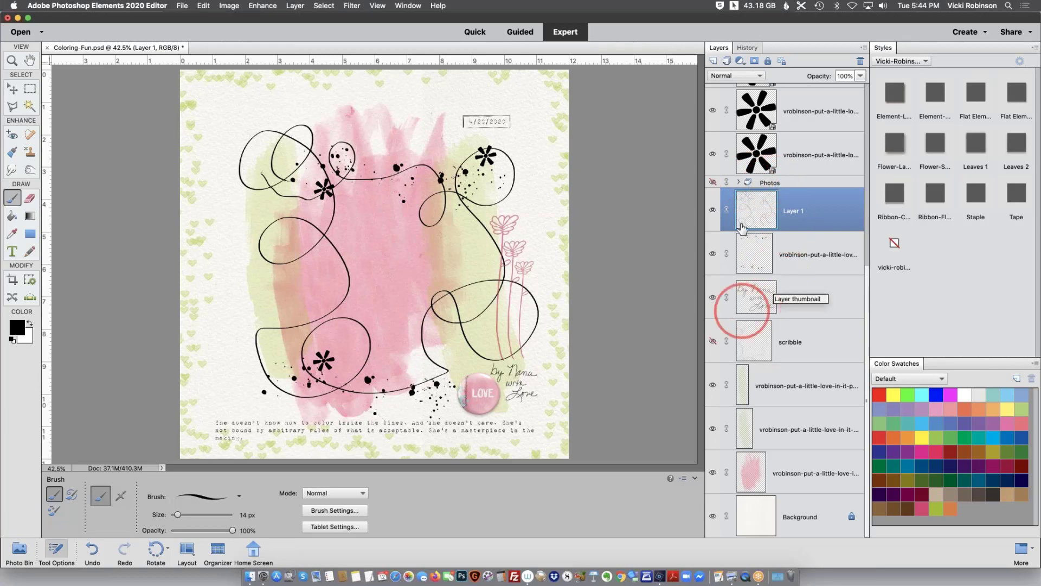
left_click(713, 183)
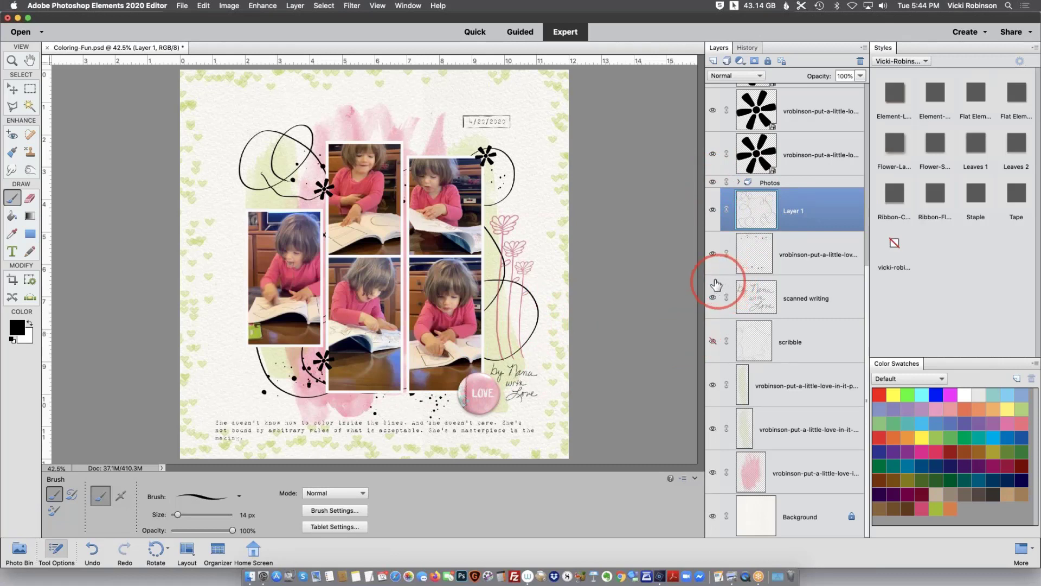
left_click(713, 209)
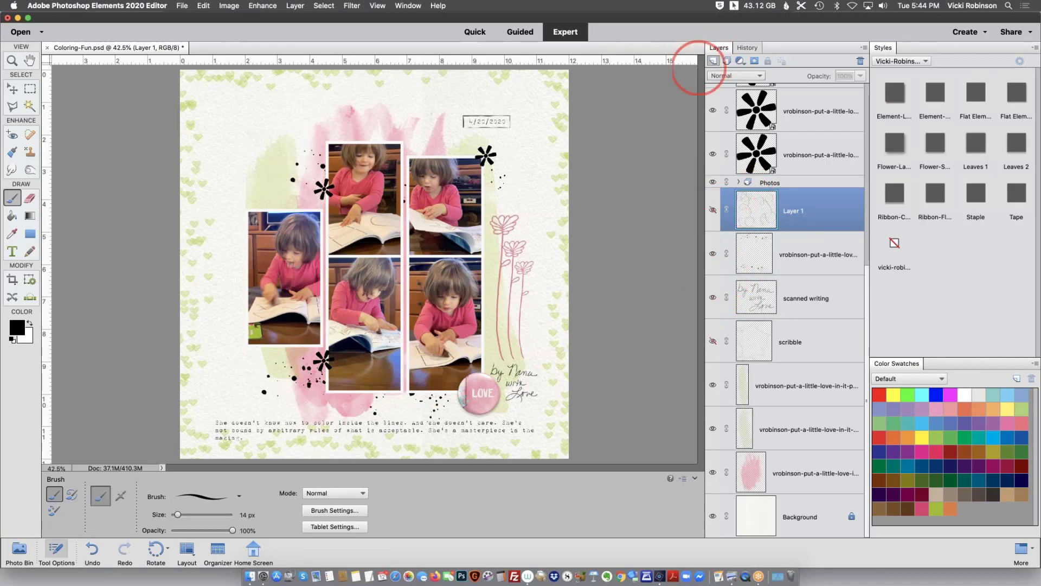
On another new layer, handwrite a first name and draw a rough rectangular frame around the photos, and hide that layer
left_click(712, 62)
left_click_drag(210, 162, 234, 142)
mouse_move(243, 195)
left_mouse_down()
mouse_move(288, 131)
mouse_move(480, 130)
mouse_move(490, 288)
mouse_move(442, 392)
left_mouse_up()
mouse_move(350, 390)
left_mouse_down()
mouse_move(226, 363)
mouse_move(240, 140)
mouse_move(282, 132)
left_mouse_up()
left_click(826, 211)
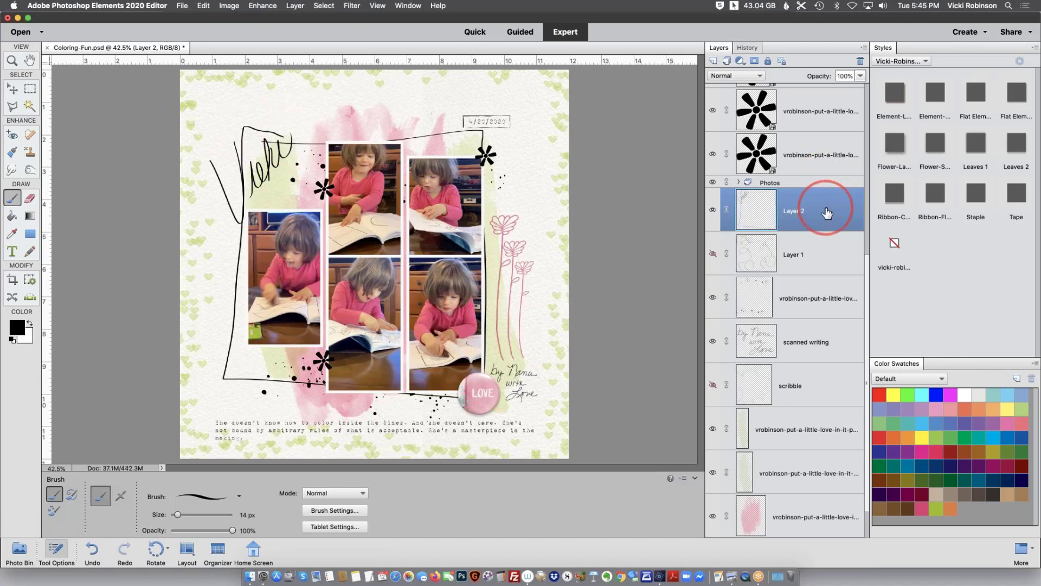
left_click(713, 210)
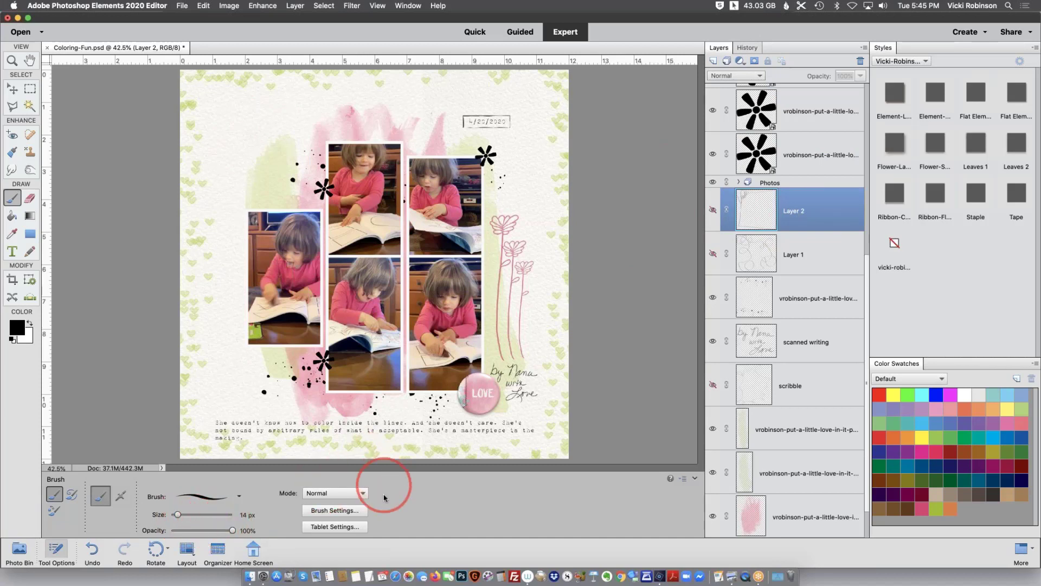
Save the customized 14 px Graphite Pencil as a new brush named scribble
left_click(240, 497)
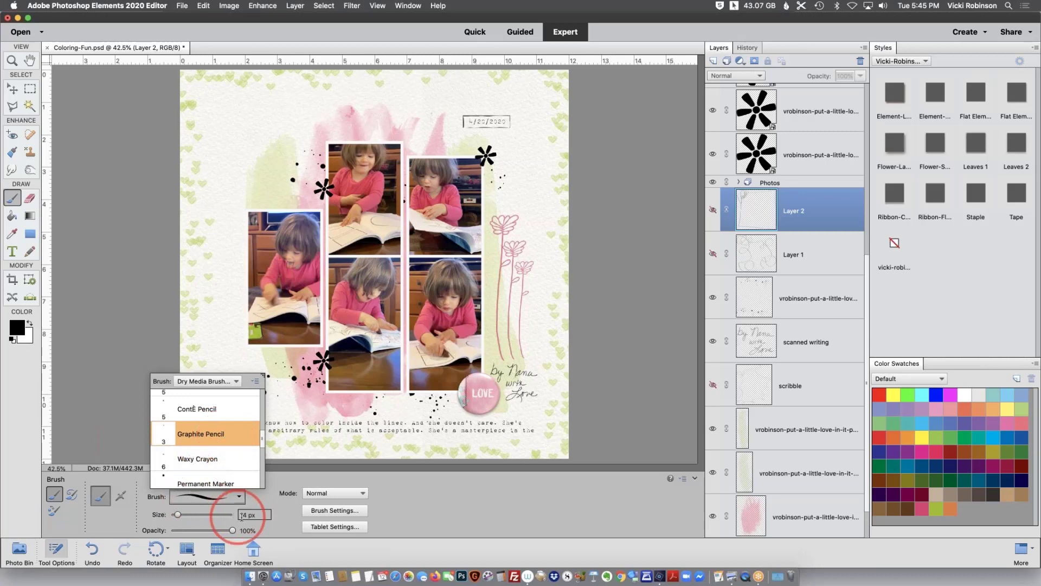
left_click(254, 382)
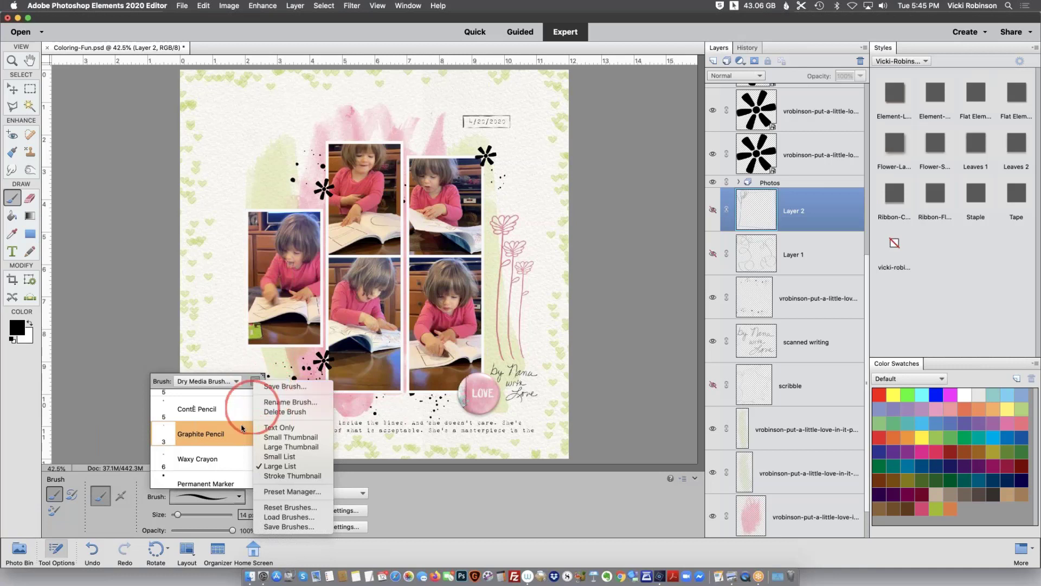
left_click(278, 387)
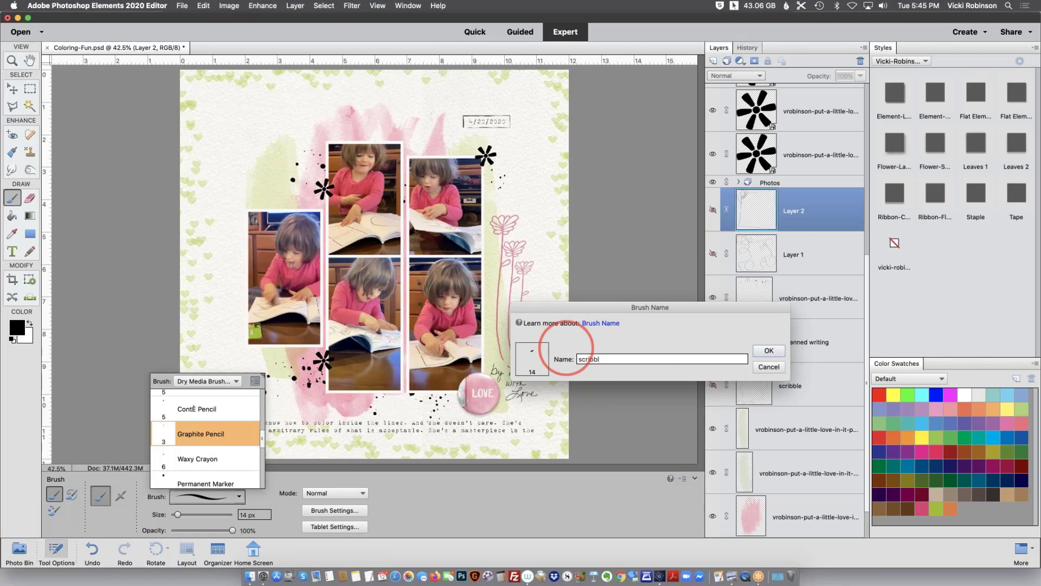
type("scribble")
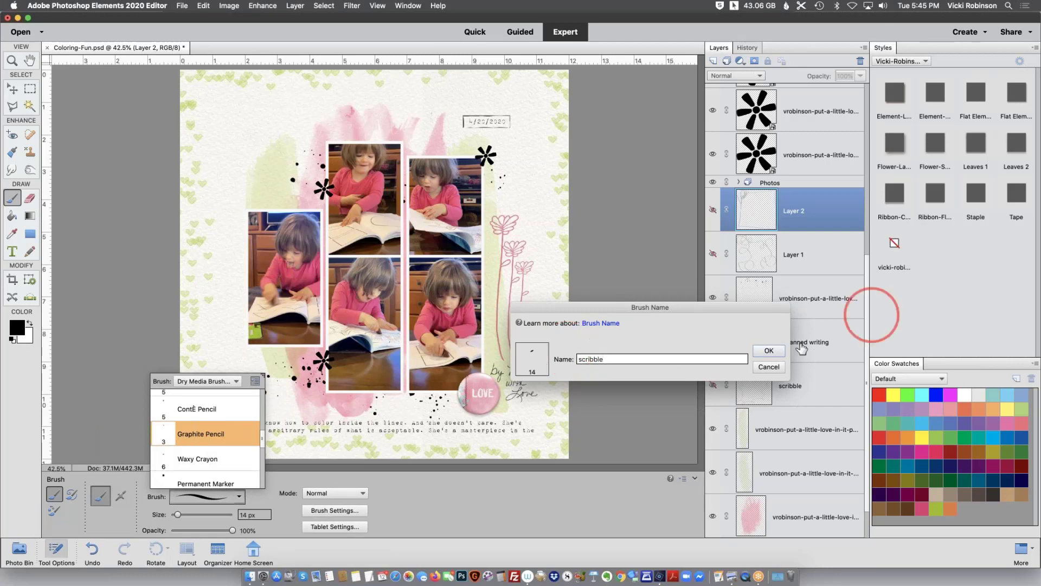
left_click(769, 351)
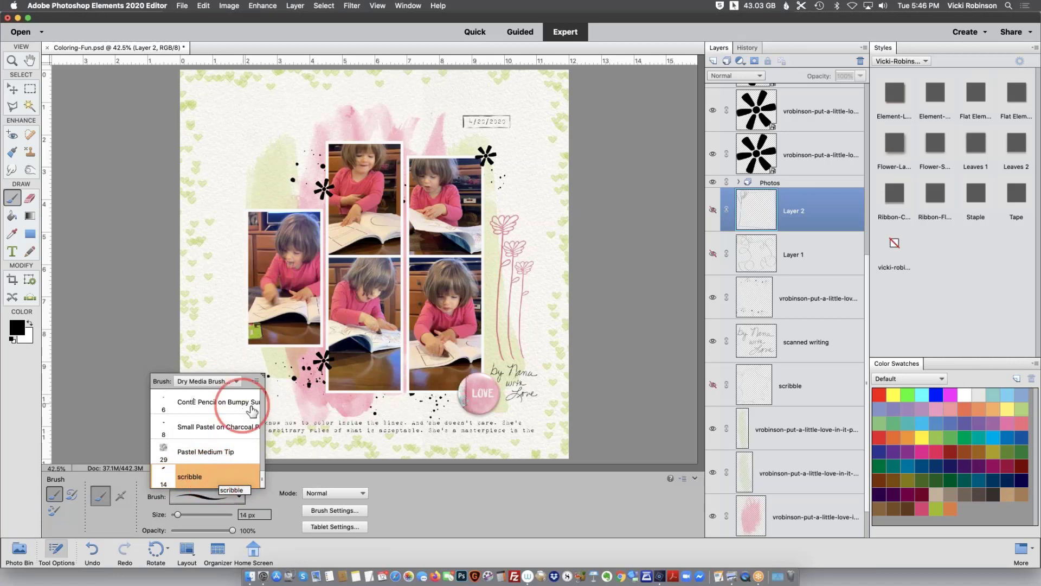
Using the Preset Manager, save the scribble brush as the set scribble brushes.abr in My Brushes, replacing the existing file
left_click(254, 382)
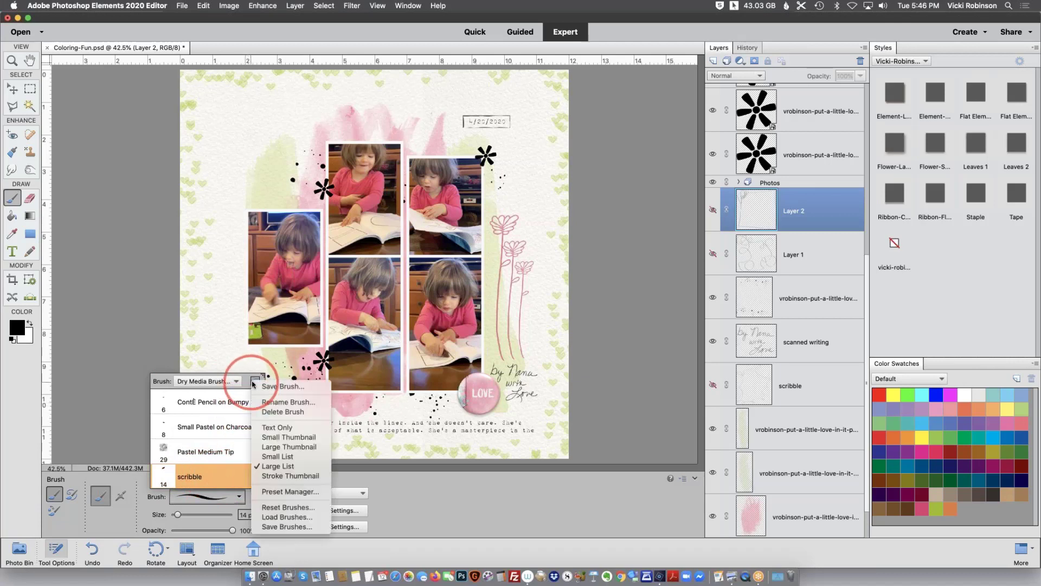
left_click(284, 491)
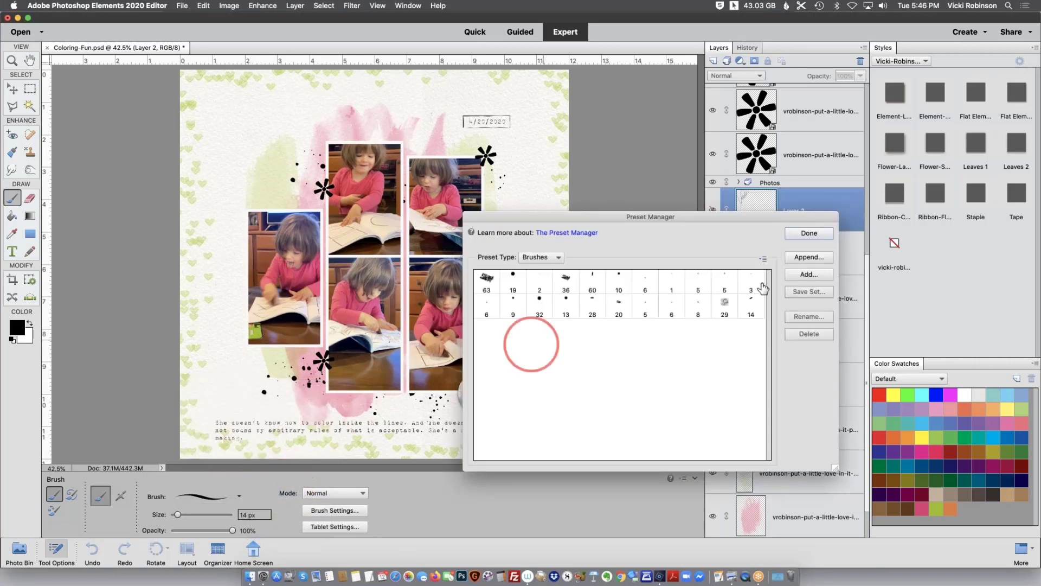
left_click(752, 310)
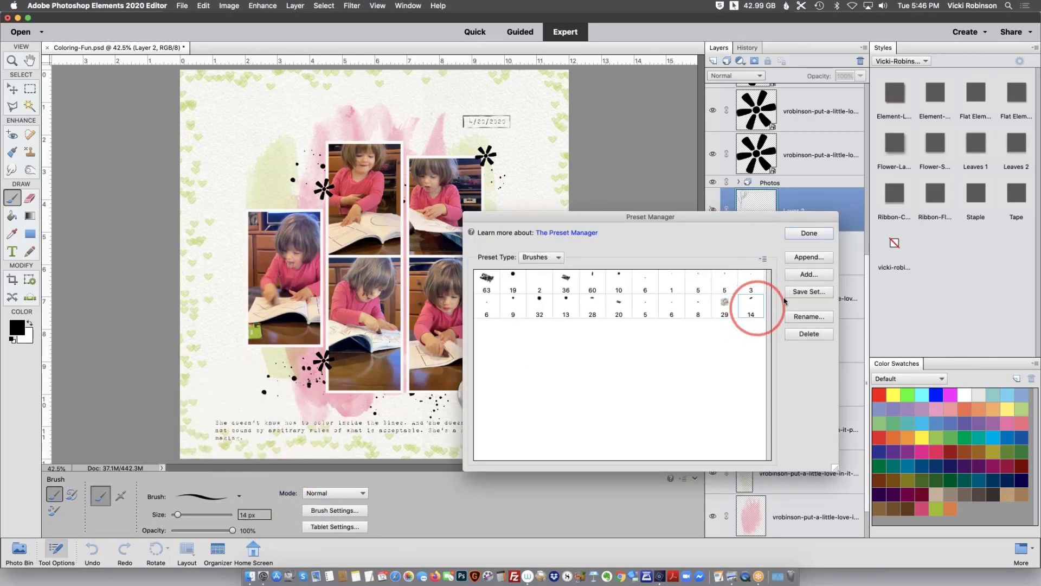
left_click(803, 294)
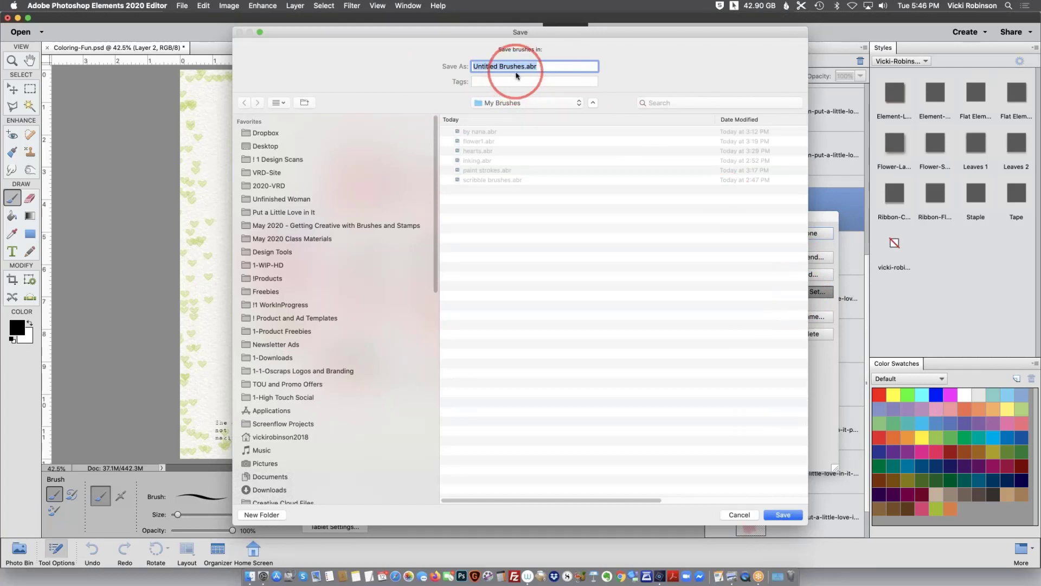
left_click(477, 180)
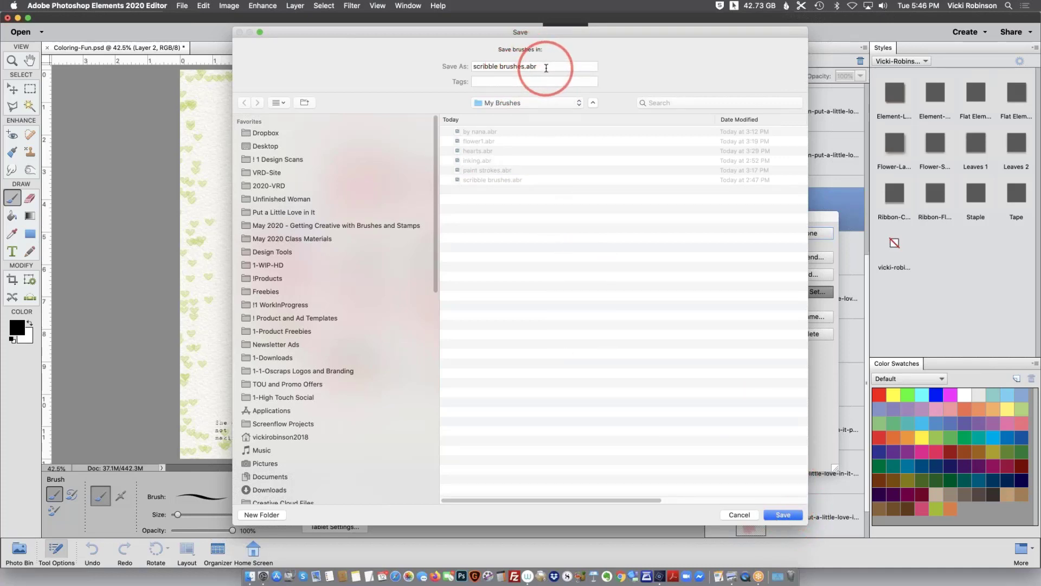
left_click(784, 515)
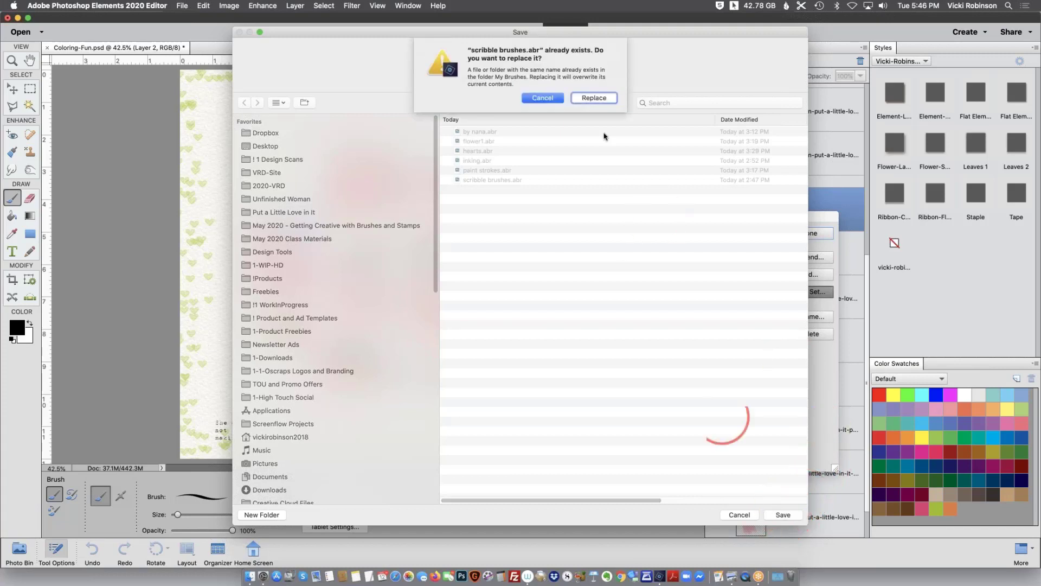
left_click(595, 98)
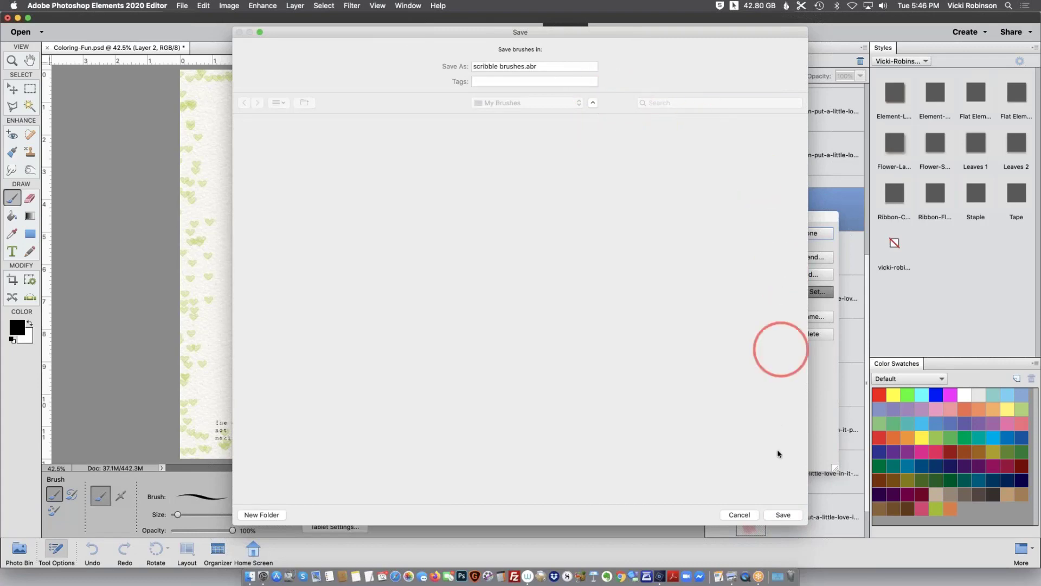